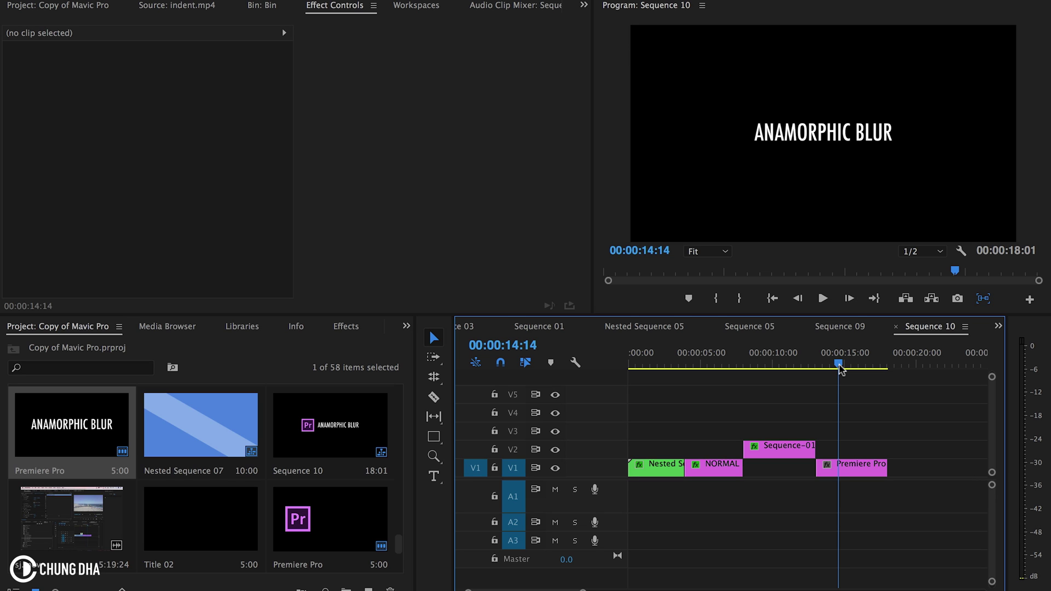
Search 'fast' in the Effects panel and drag Fast Blur onto the Premiere Pro title clip on V1
click(336, 328)
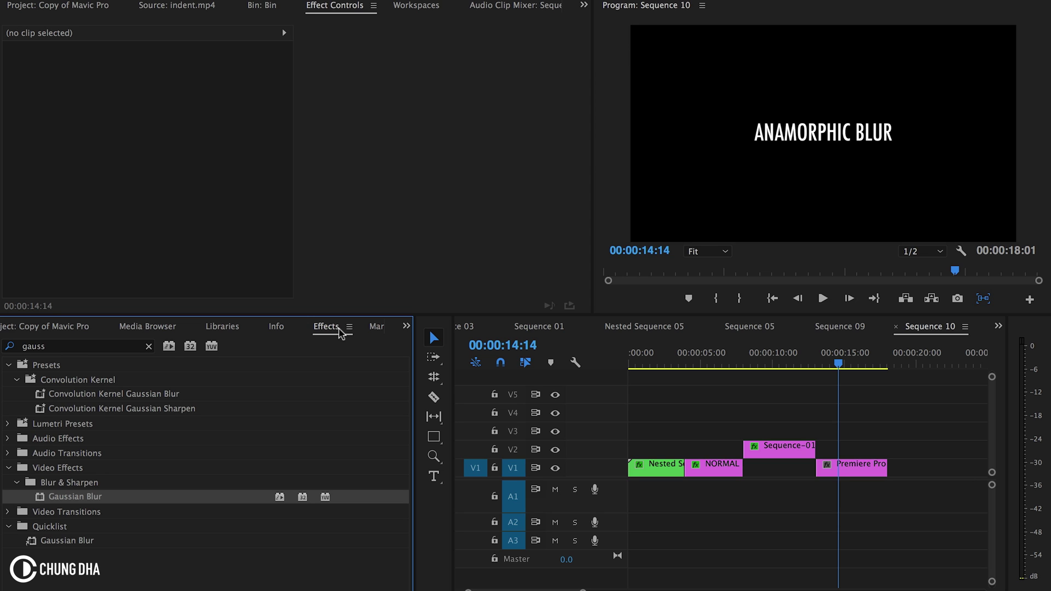
text(fast)
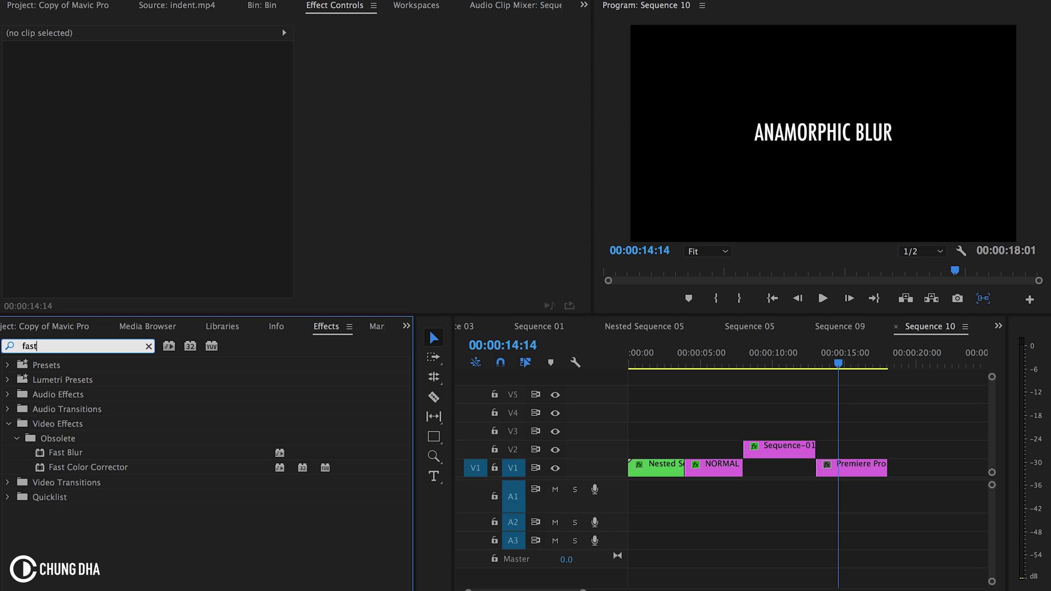
drag(44, 455, 843, 465)
Keep Fast Blur's dimensions at Horizontal and Vertical and raise Blurriness to 154
click(849, 448)
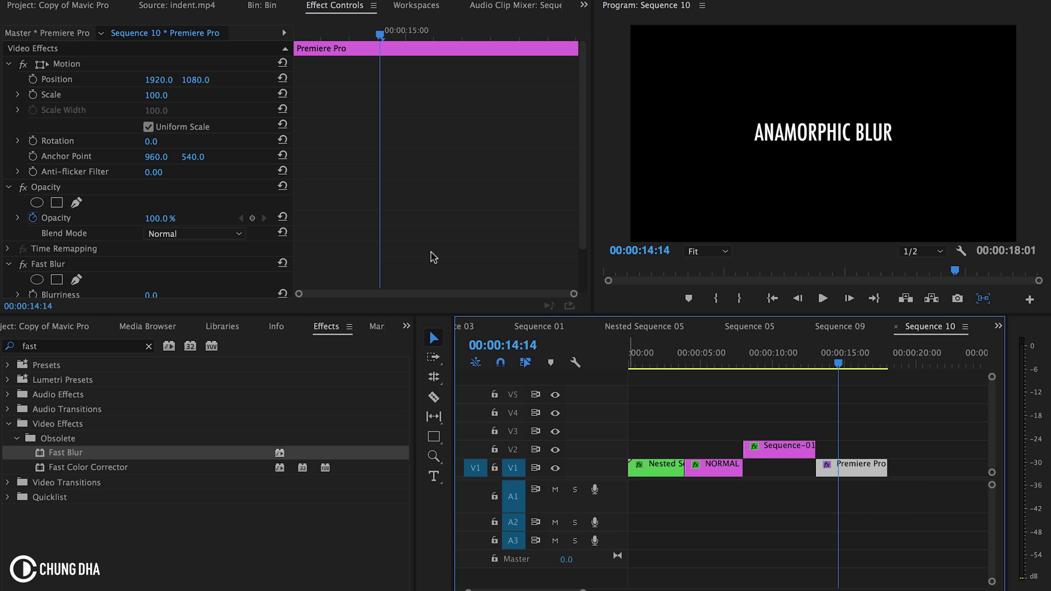
scroll(429, 253, down, 3)
click(241, 257)
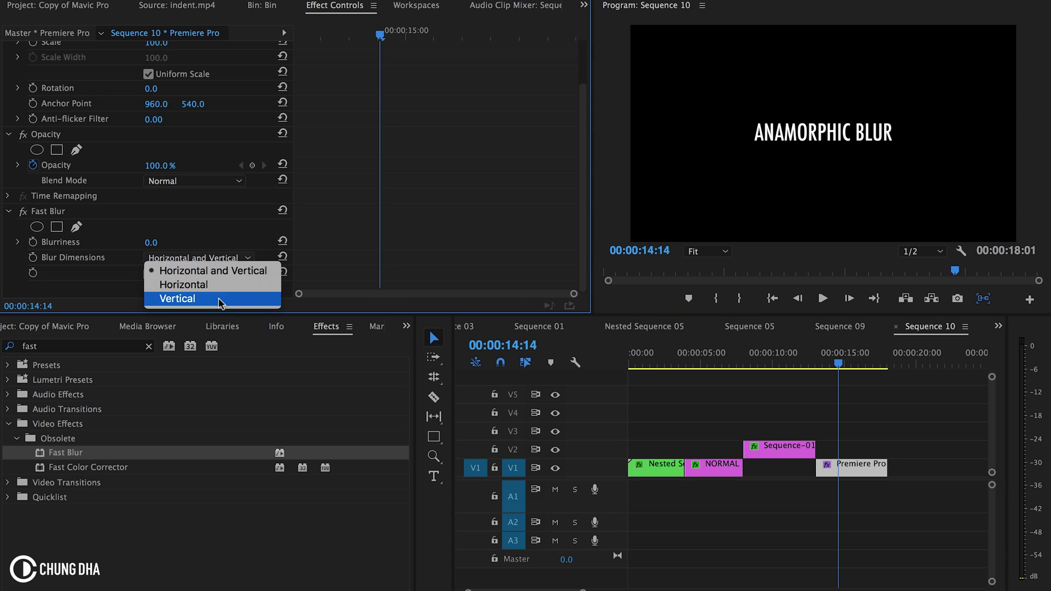
click(234, 271)
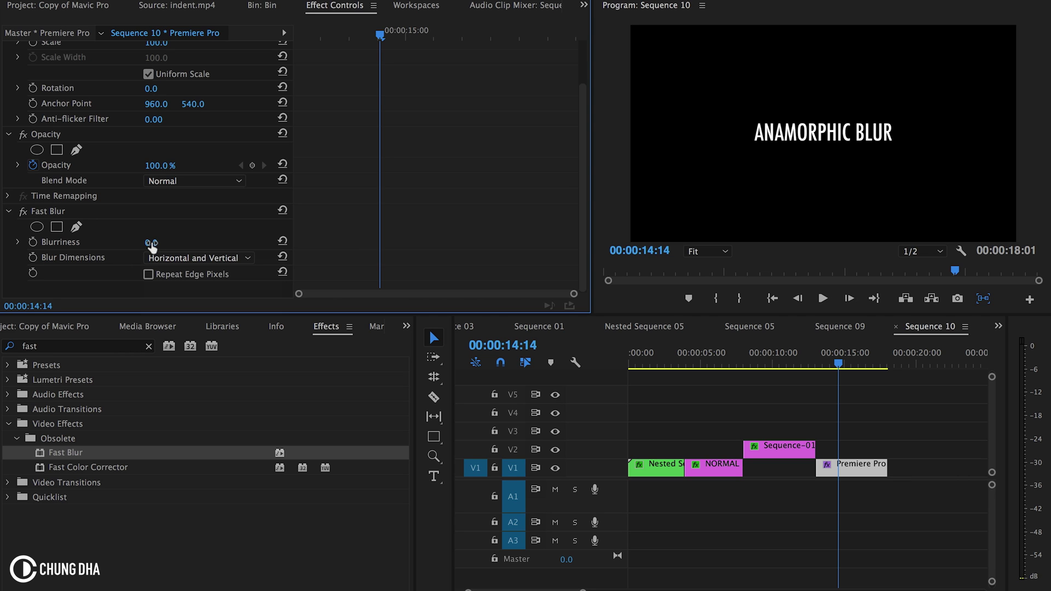
drag(152, 246, 236, 246)
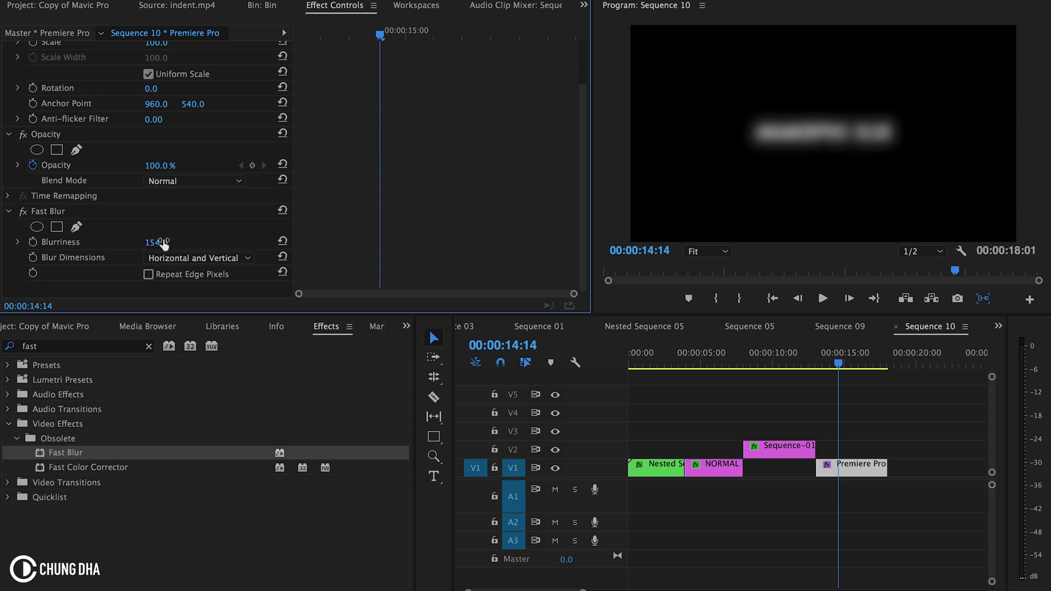
Try a Horizontal-only blur, then switch Fast Blur to Vertical with Blurriness 77
click(175, 258)
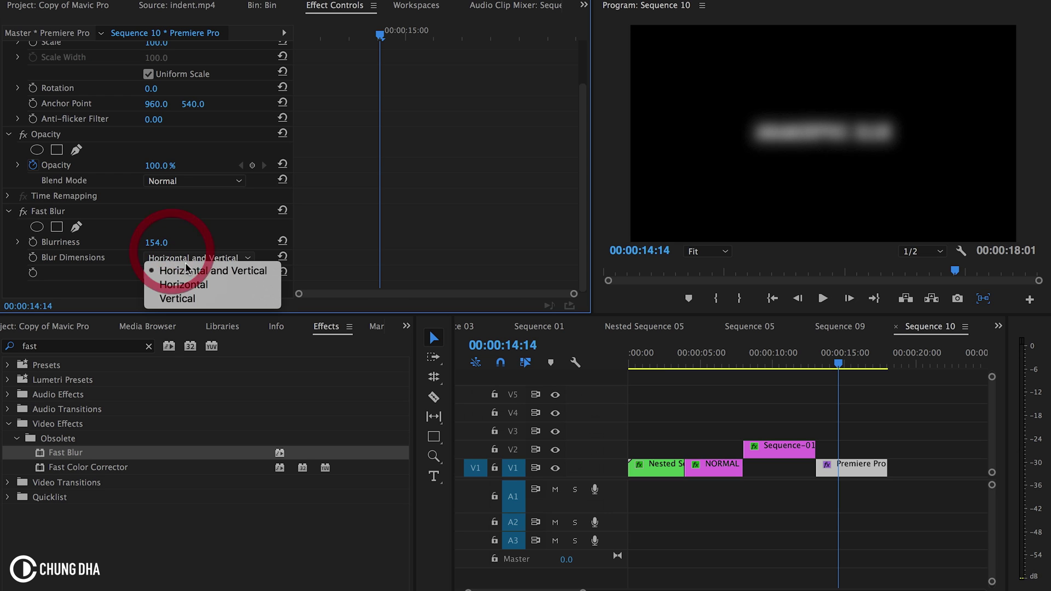
click(196, 285)
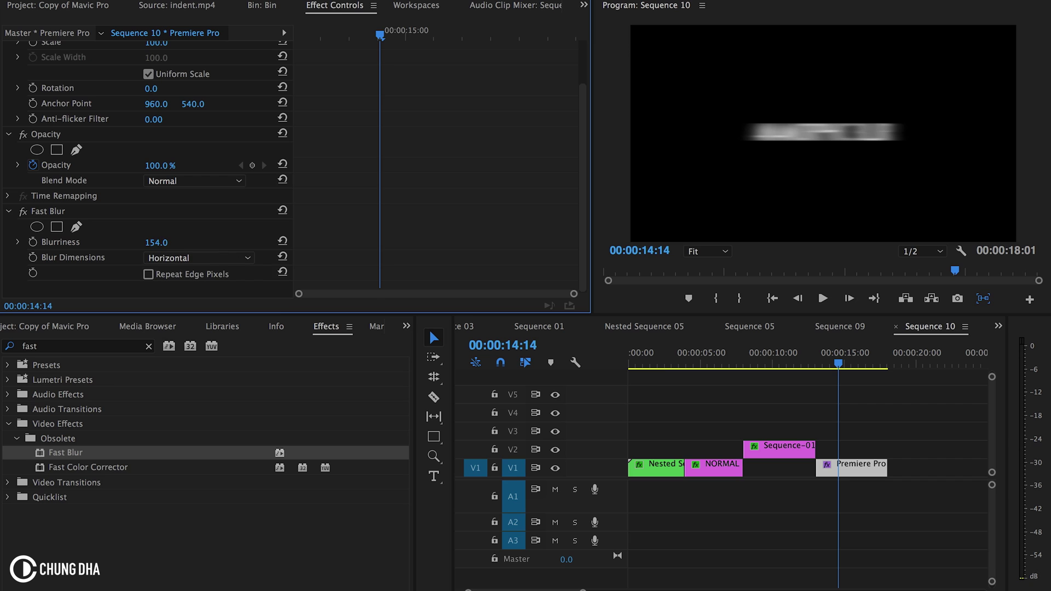
mouse_move(165, 242)
mouse_down()
mouse_move(239, 242)
mouse_move(77, 243)
mouse_move(147, 243)
mouse_move(93, 242)
mouse_move(109, 242)
mouse_up()
click(198, 258)
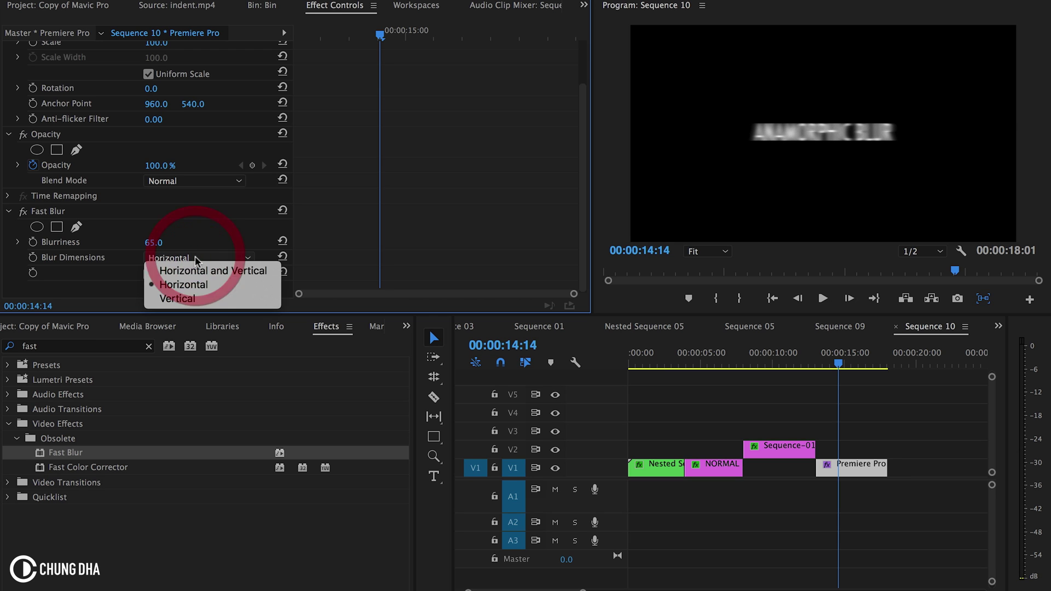
click(198, 299)
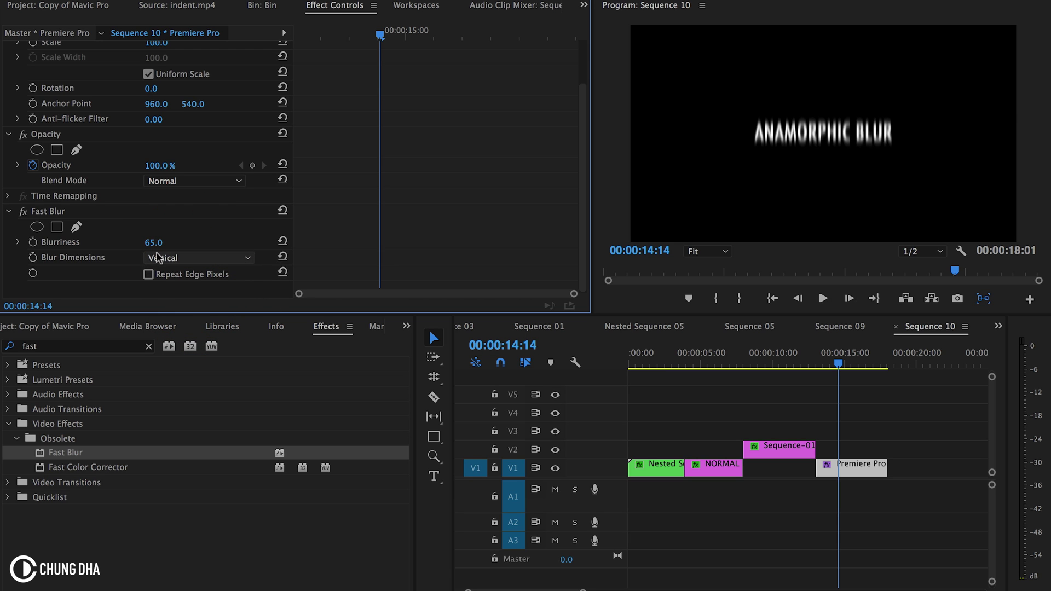
drag(153, 242, 233, 232)
Zoom the Program monitor to 200% and select the Fast Blur effect header
click(693, 251)
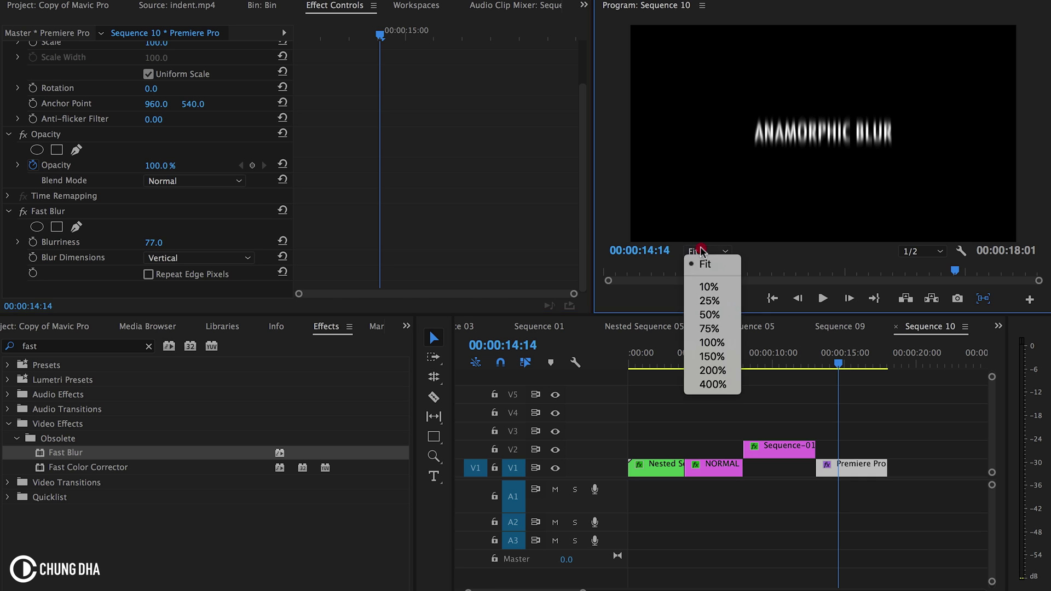
click(703, 372)
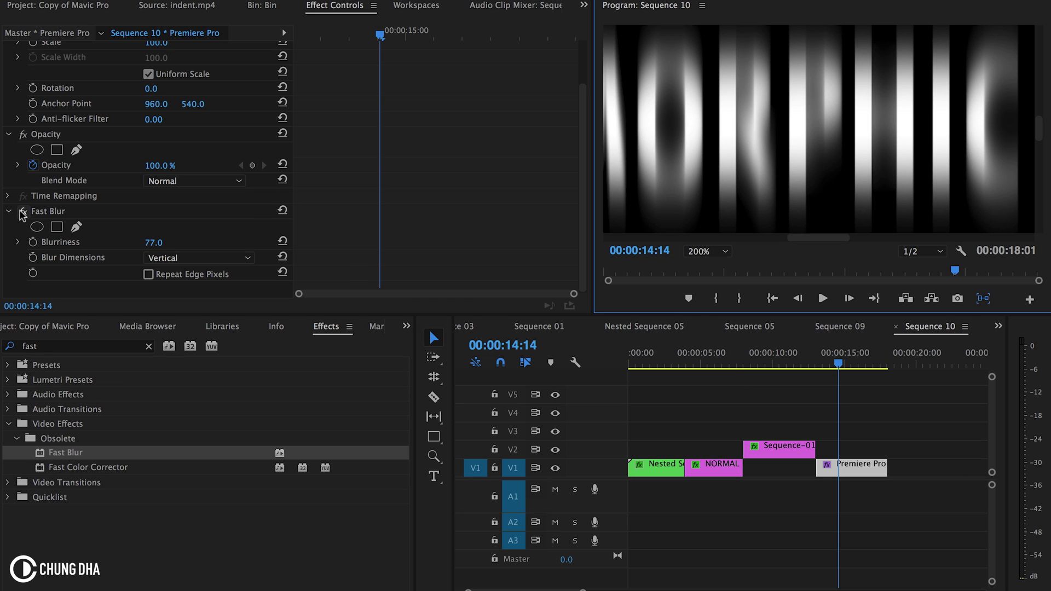
click(66, 212)
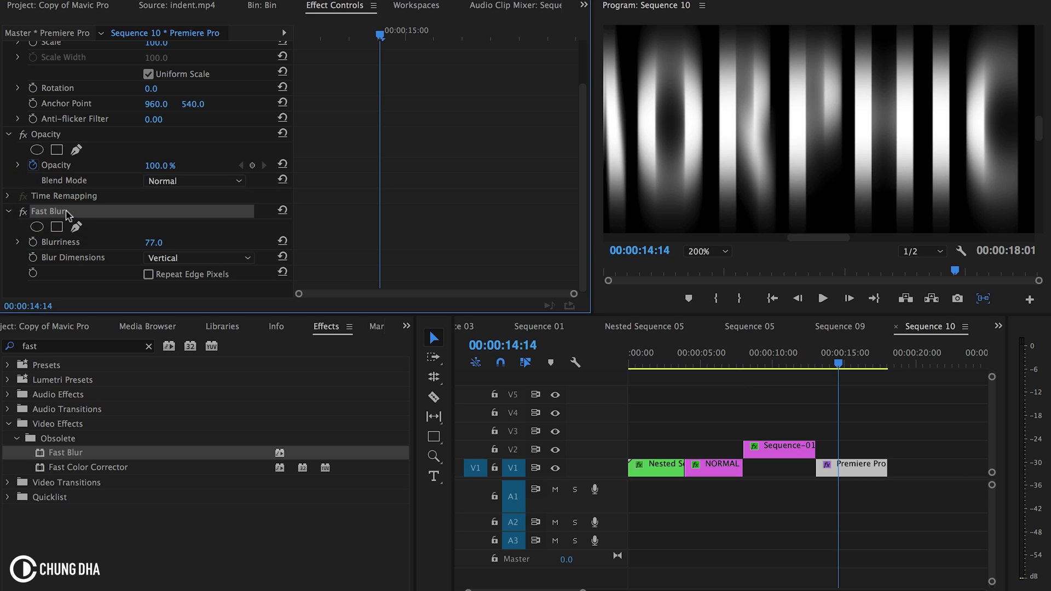
Duplicate Fast Blur, set the copy to Horizontal at 20, raise the first to 80, and save
key(ctrl+c)
key(ctrl+v)
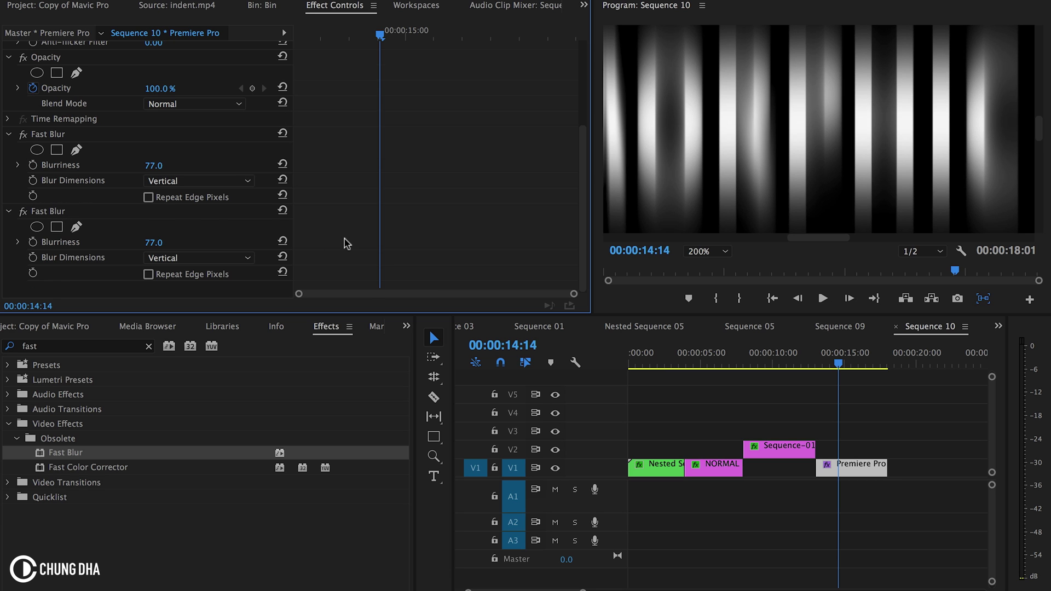
click(218, 259)
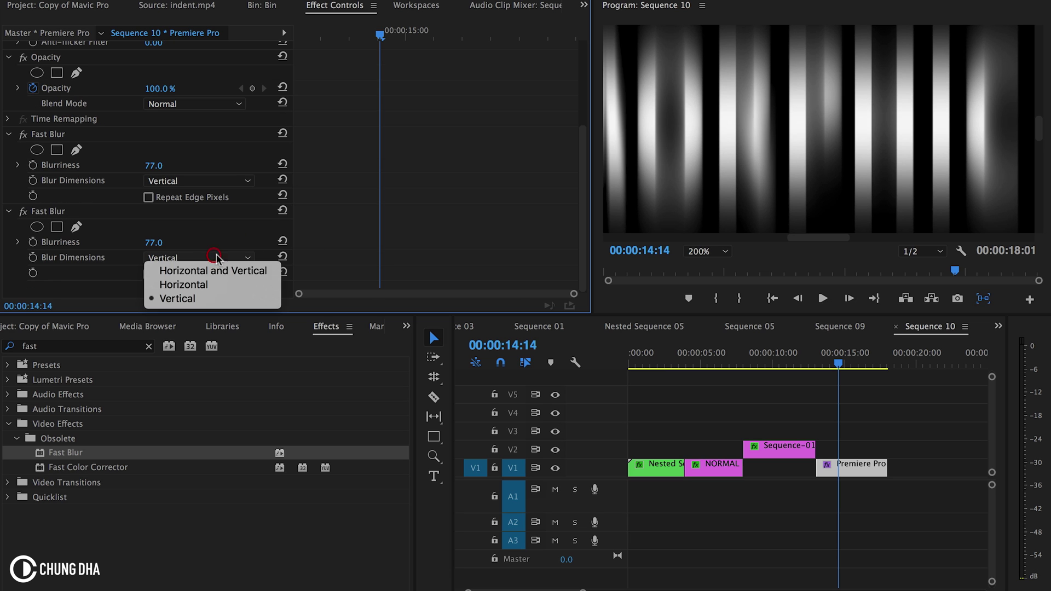
click(224, 286)
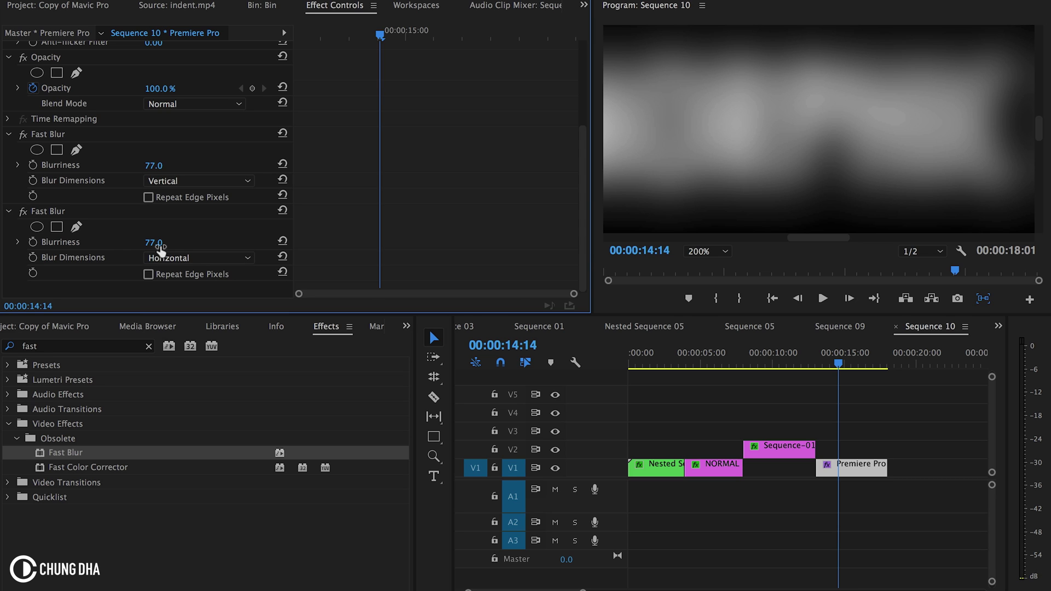
drag(161, 249, 131, 249)
drag(157, 170, 163, 170)
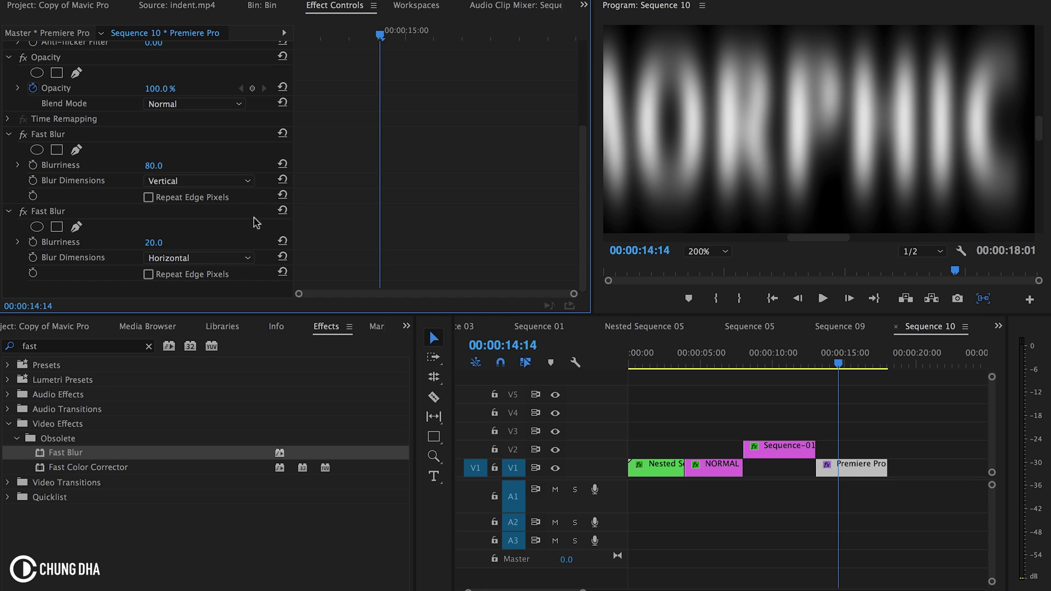
key(ctrl+s)
Return the Program monitor zoom to Fit and raise the vertical Fast Blur to 120
click(704, 251)
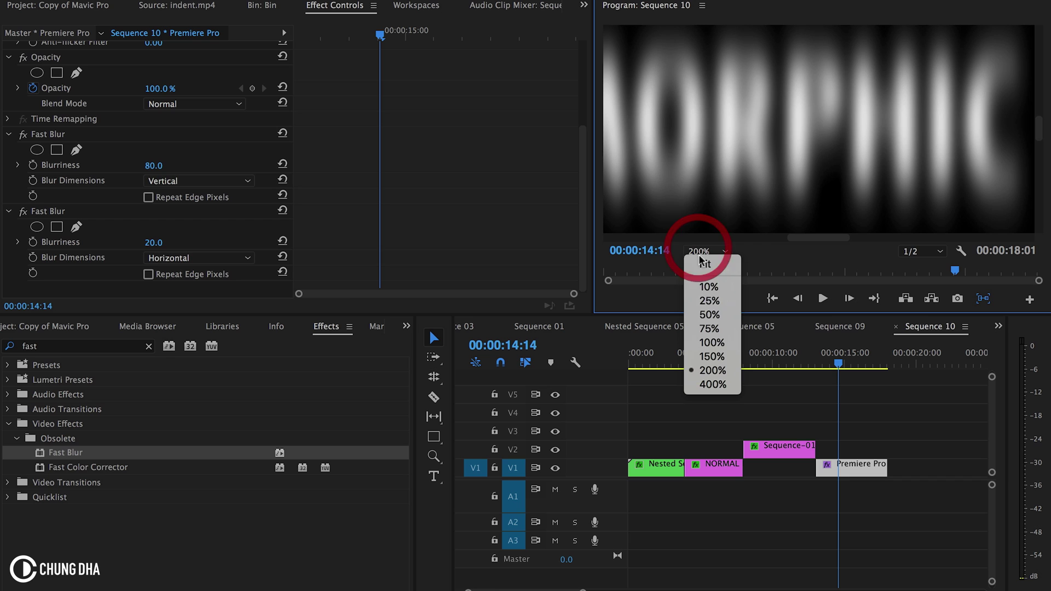
click(708, 345)
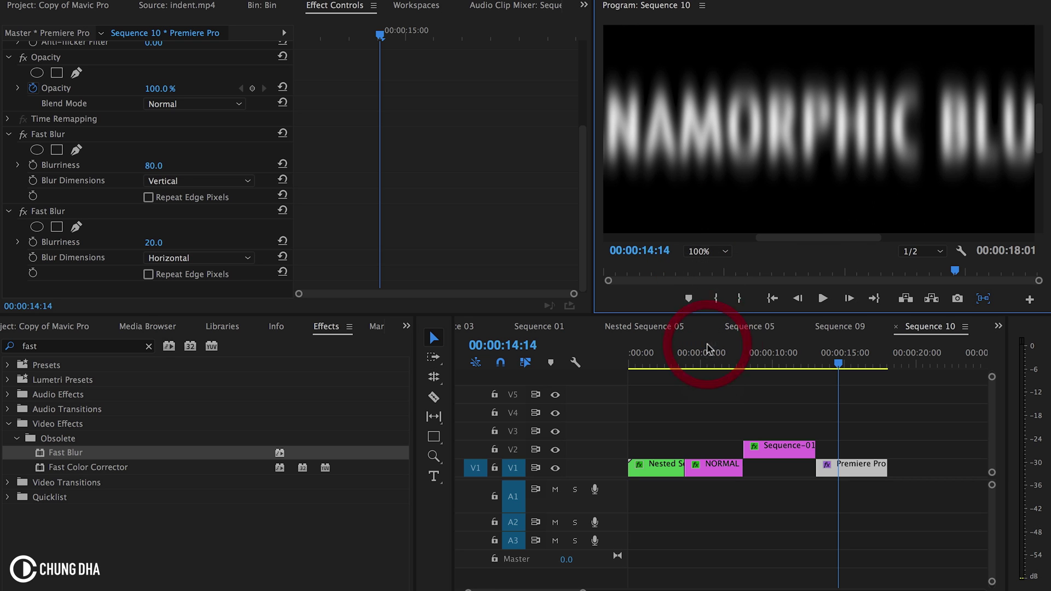
click(708, 252)
click(714, 265)
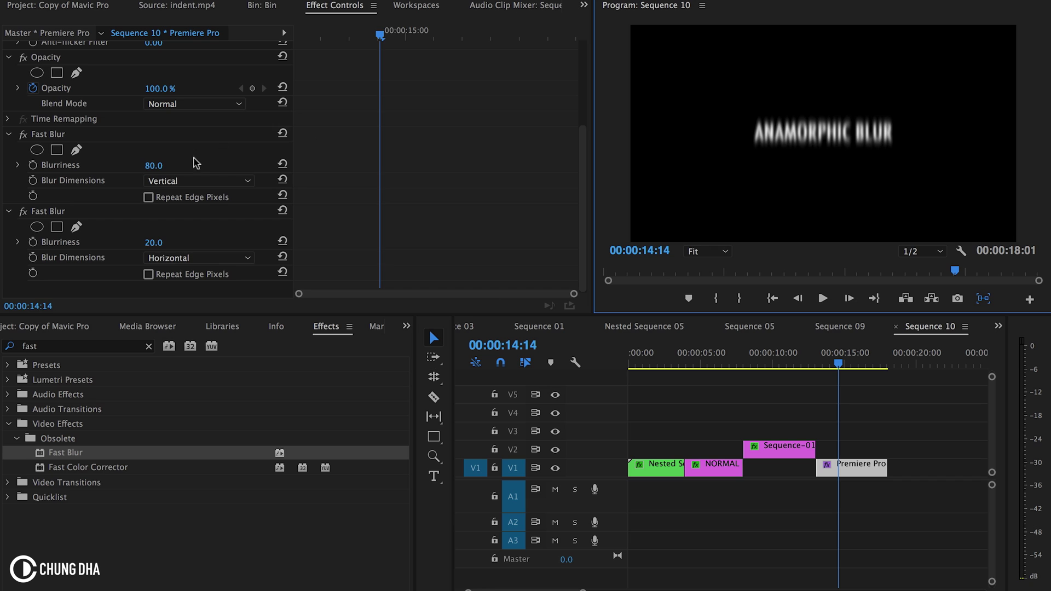
drag(153, 165, 658, 280)
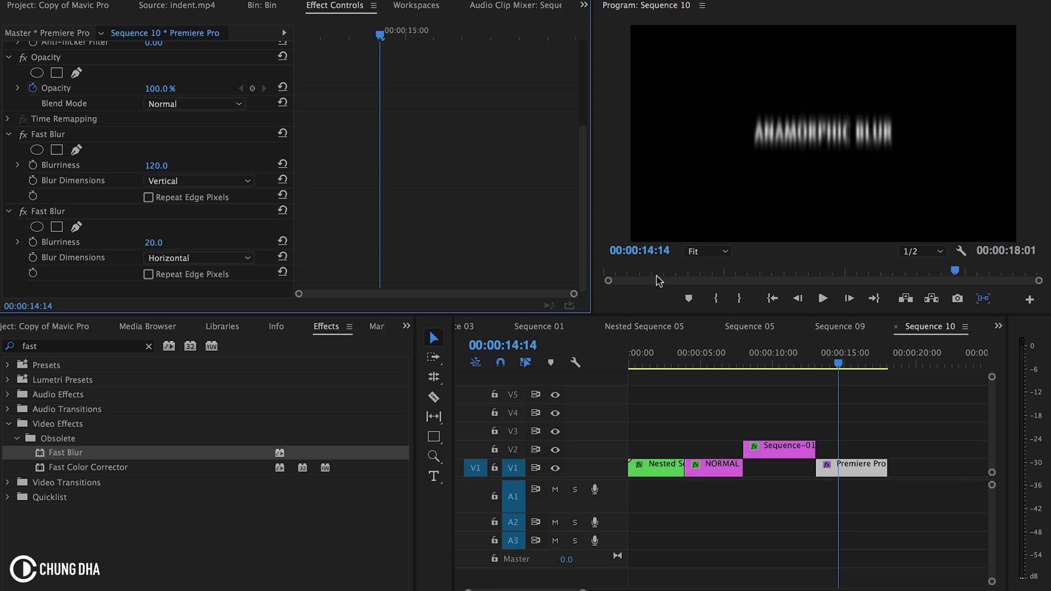
drag(669, 352, 817, 361)
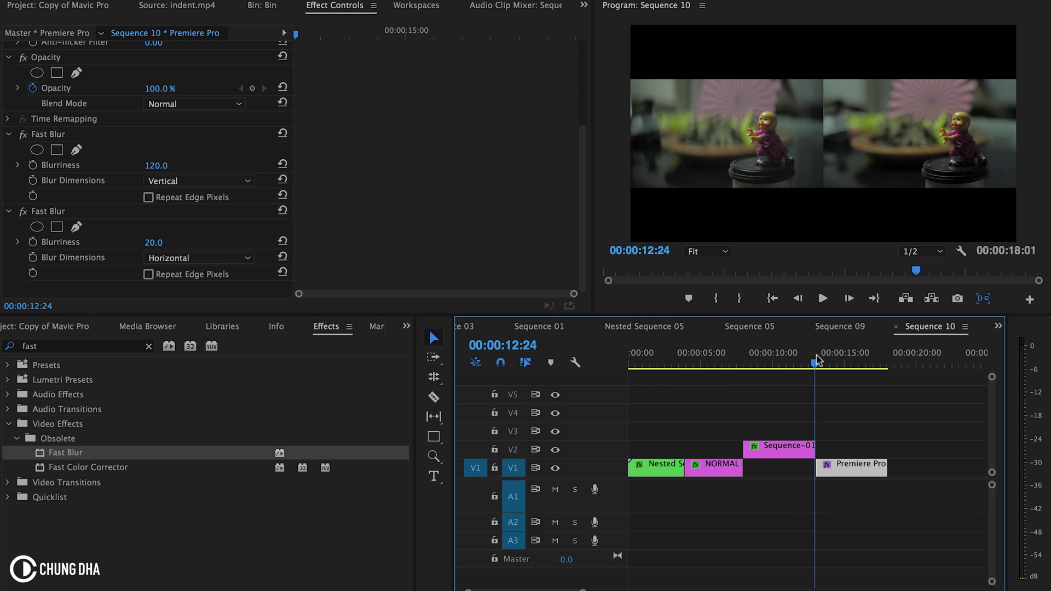
Select the title clip at 00:00:14:18 and reset both Blurriness values to 0
click(874, 466)
click(841, 364)
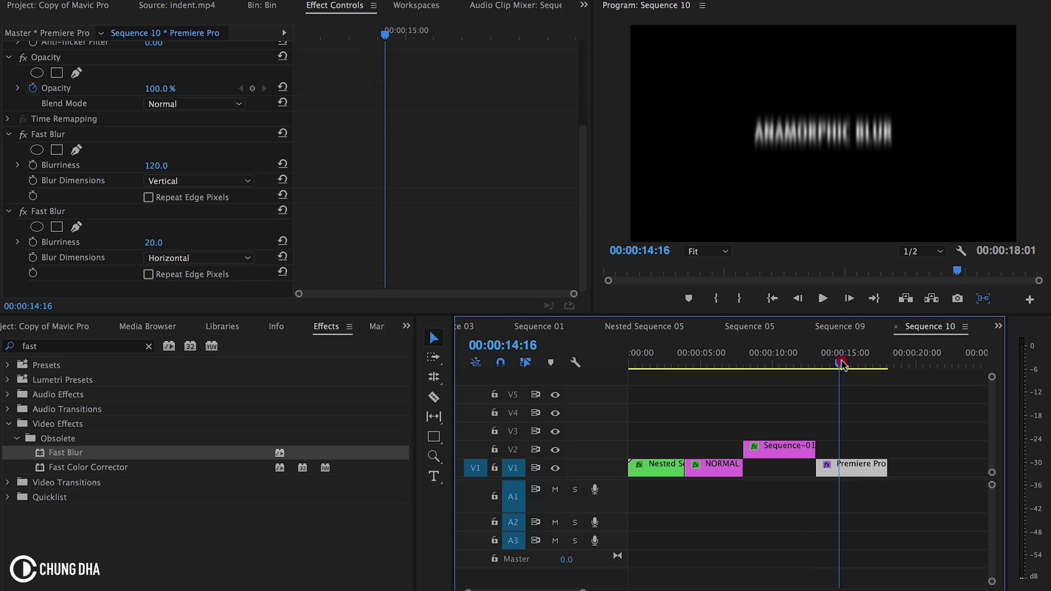
click(283, 164)
click(283, 241)
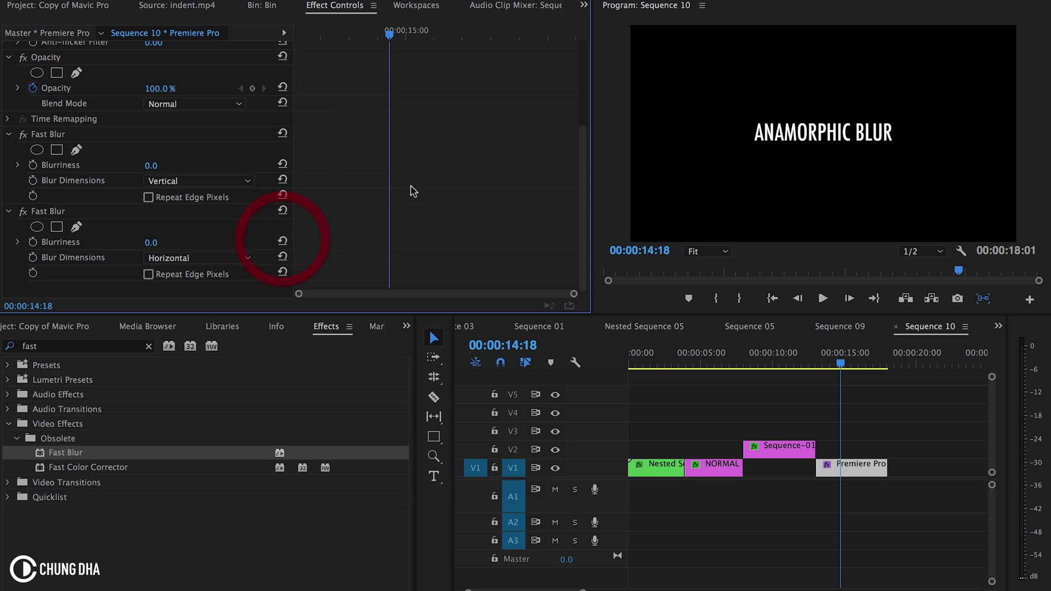
click(377, 37)
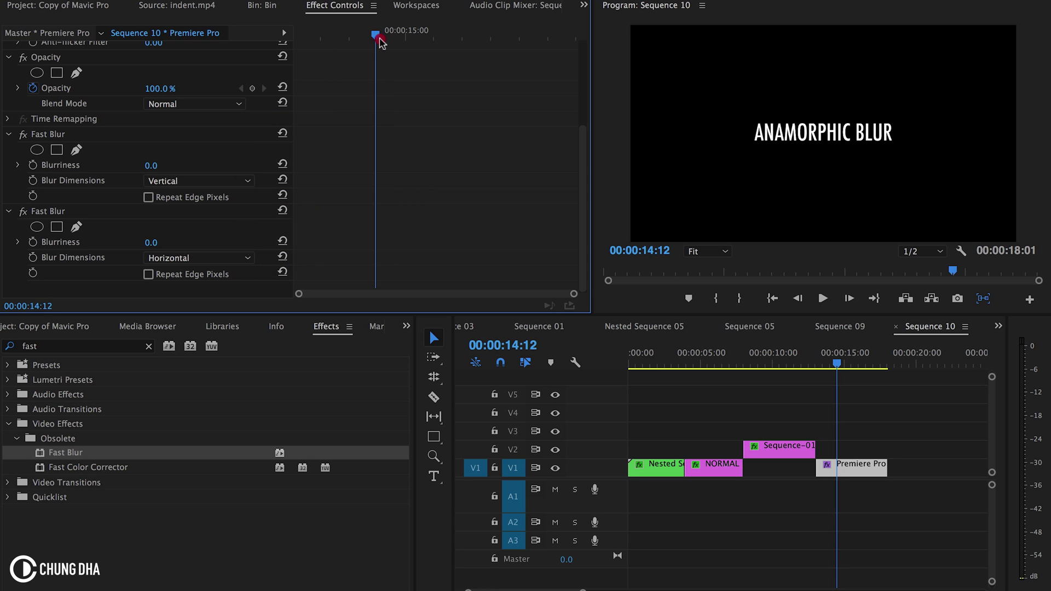
Keyframe the vertical Blurriness at 00:00:15:00 and set it to 400 at the clip start
click(405, 34)
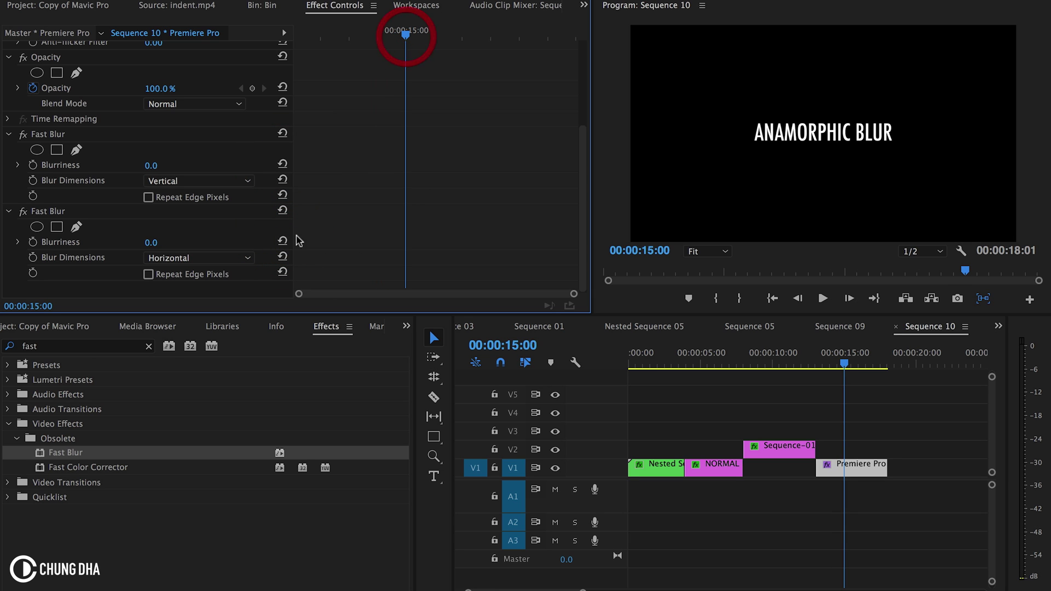
click(33, 165)
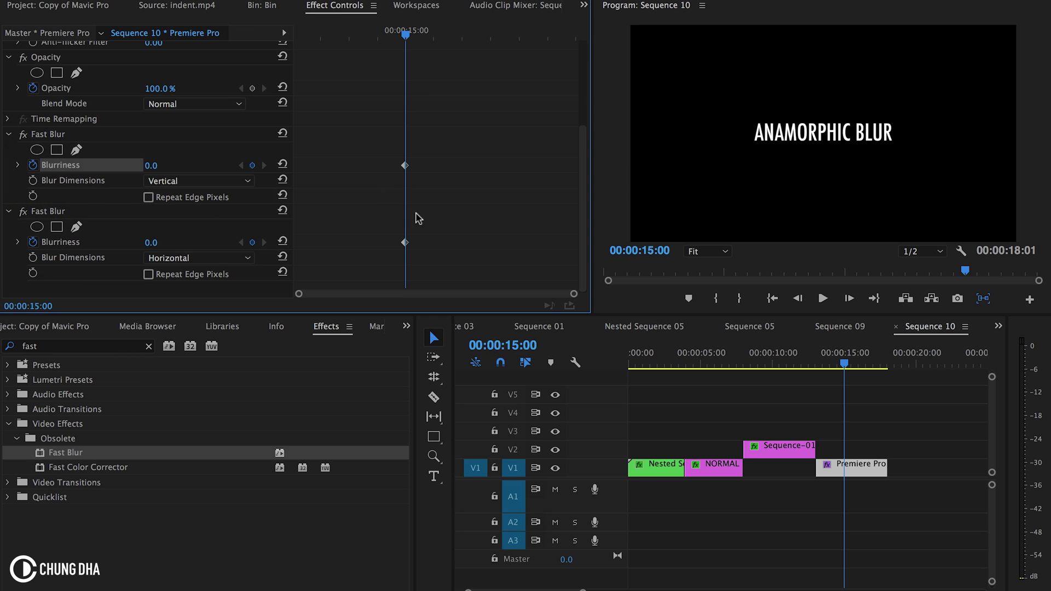
drag(384, 30, 283, 38)
click(151, 165)
text(4)
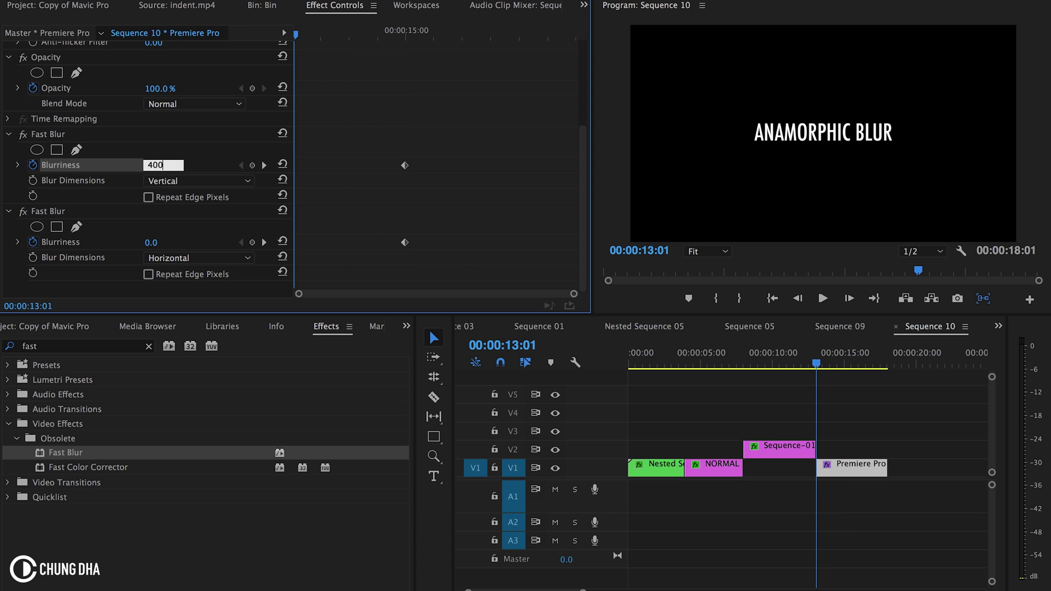
text(00)
key(Return)
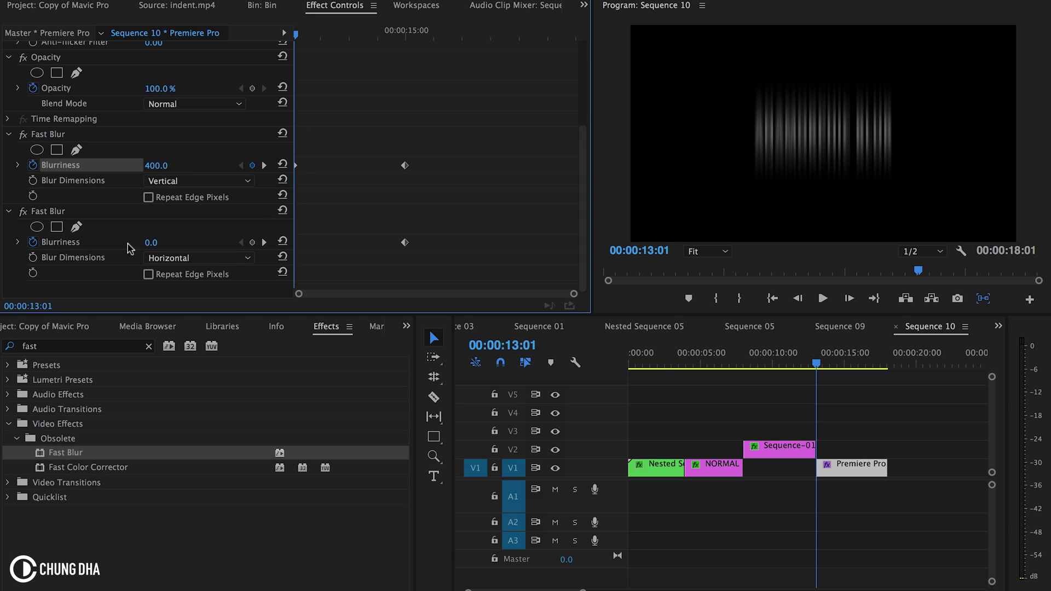
Set the horizontal Fast Blur Blurriness to 150 at the clip start
click(151, 242)
text(35)
key(Return)
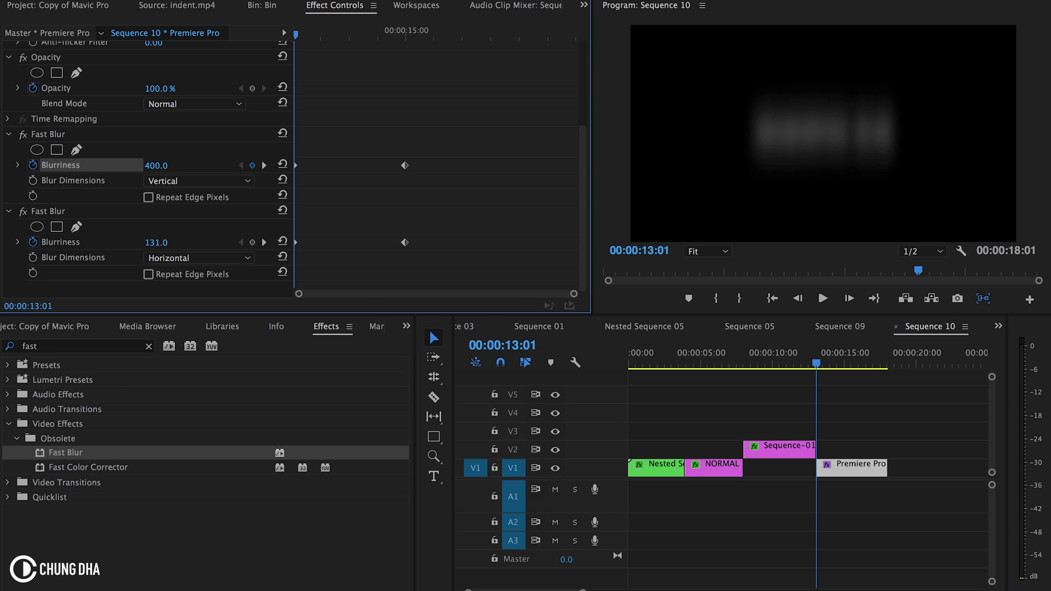
click(158, 242)
text(150)
key(Return)
Scrub and play back the blur animation to check it
drag(309, 37, 426, 33)
key(space)
click(340, 34)
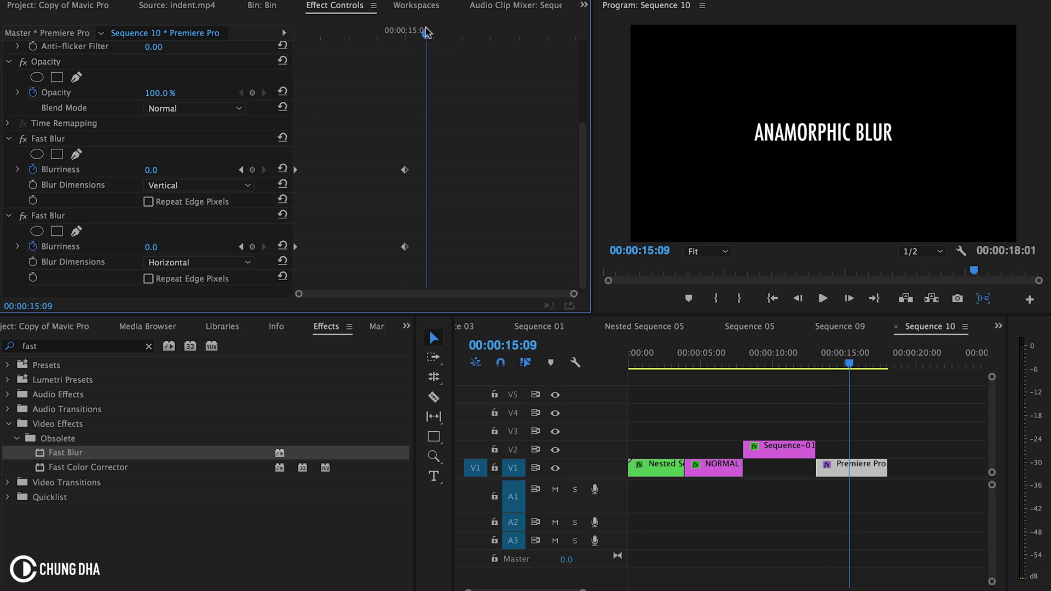
Apply Ease In to the vertical and horizontal Blurriness keyframes at 00:00:15:00
click(404, 171)
right_click(404, 171)
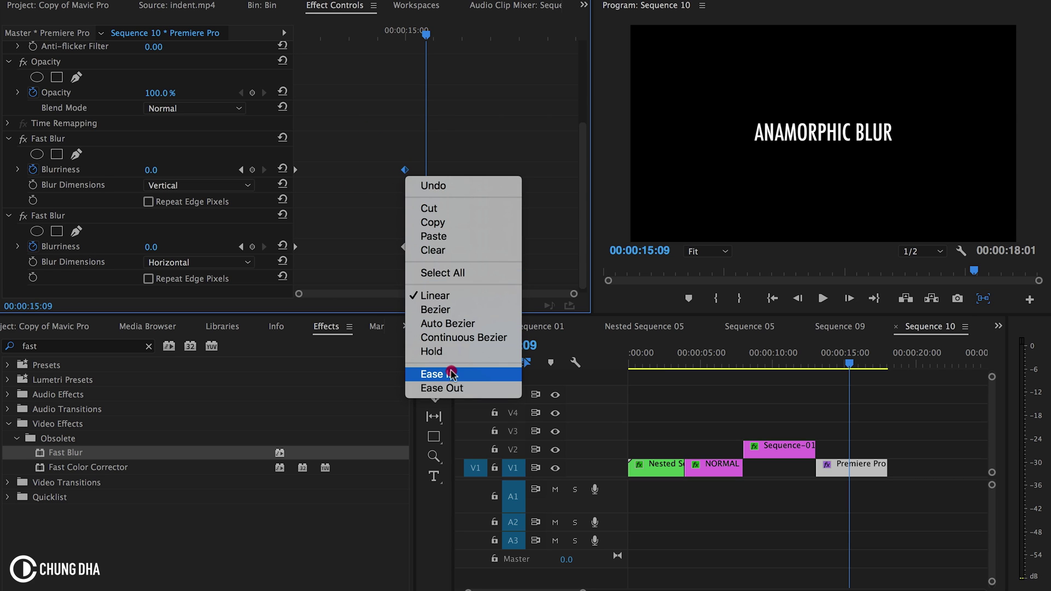
click(468, 373)
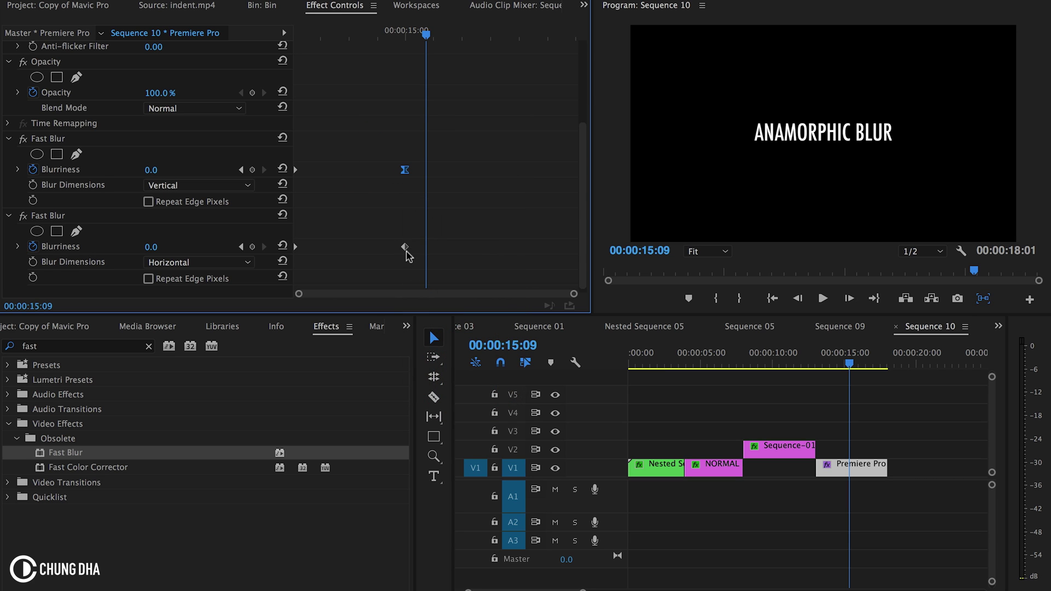
right_click(405, 248)
click(468, 448)
drag(376, 35, 274, 55)
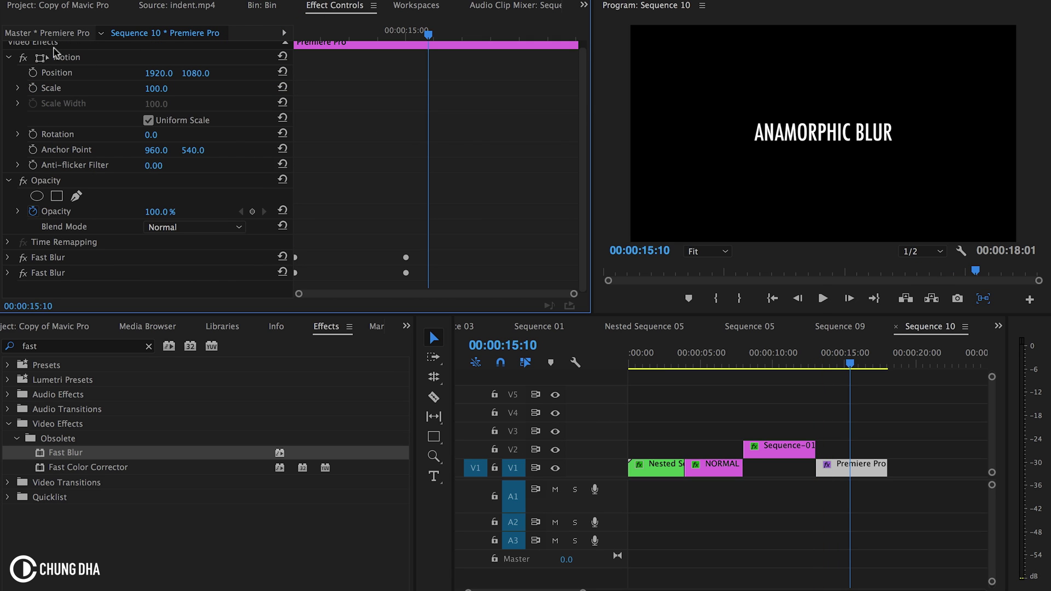
Keyframe Scale at 00:00:15:00 and set it to 50 at the clip start
scroll(89, 66, up, 1)
click(48, 49)
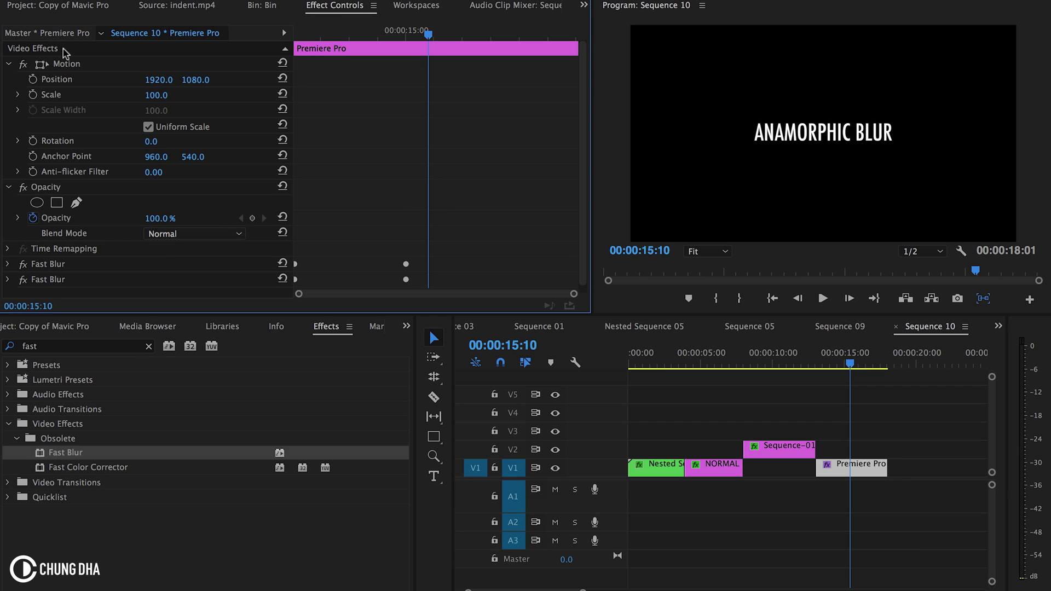
scroll(392, 104, down, 1)
scroll(408, 49, up, 1)
click(406, 36)
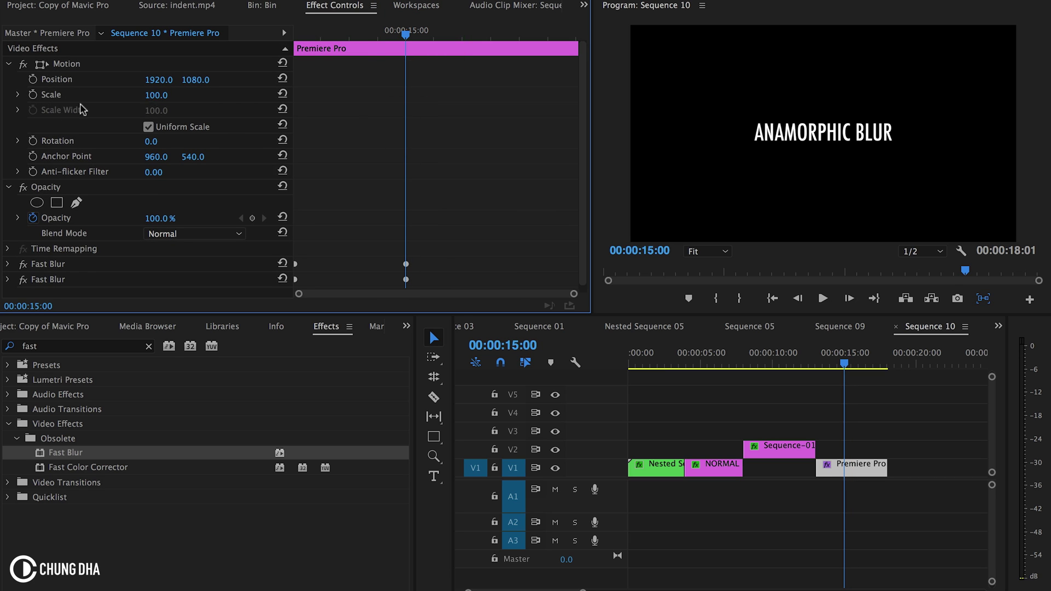
click(32, 95)
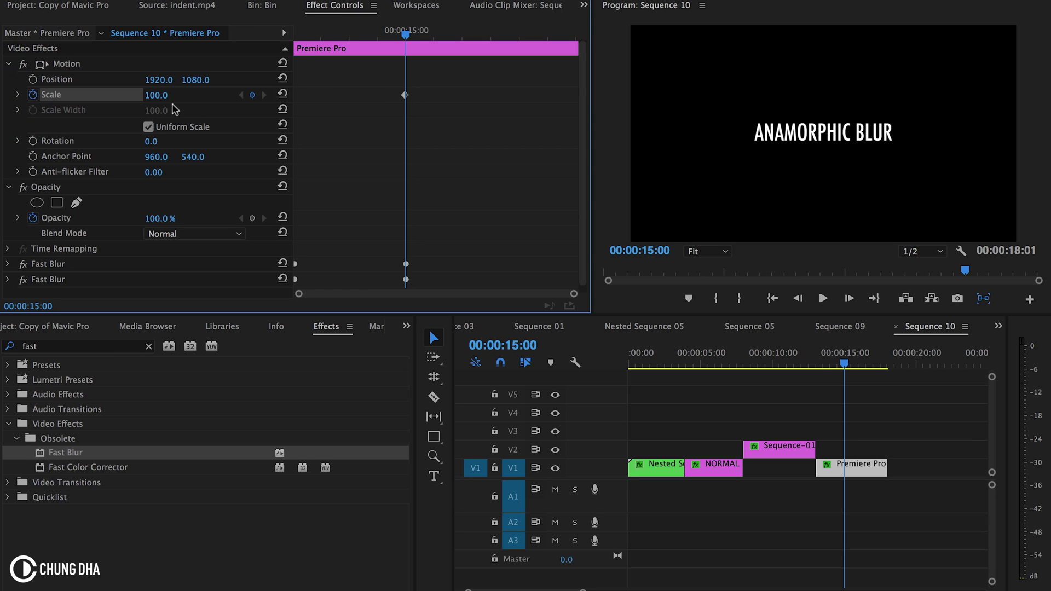
drag(317, 33, 266, 34)
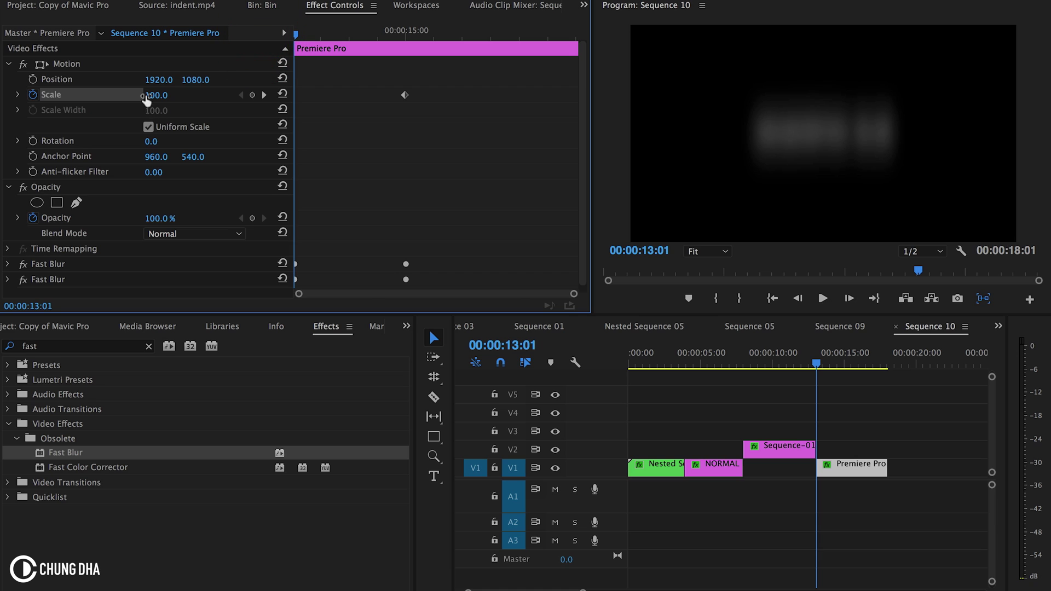
click(163, 94)
text(50)
key(Return)
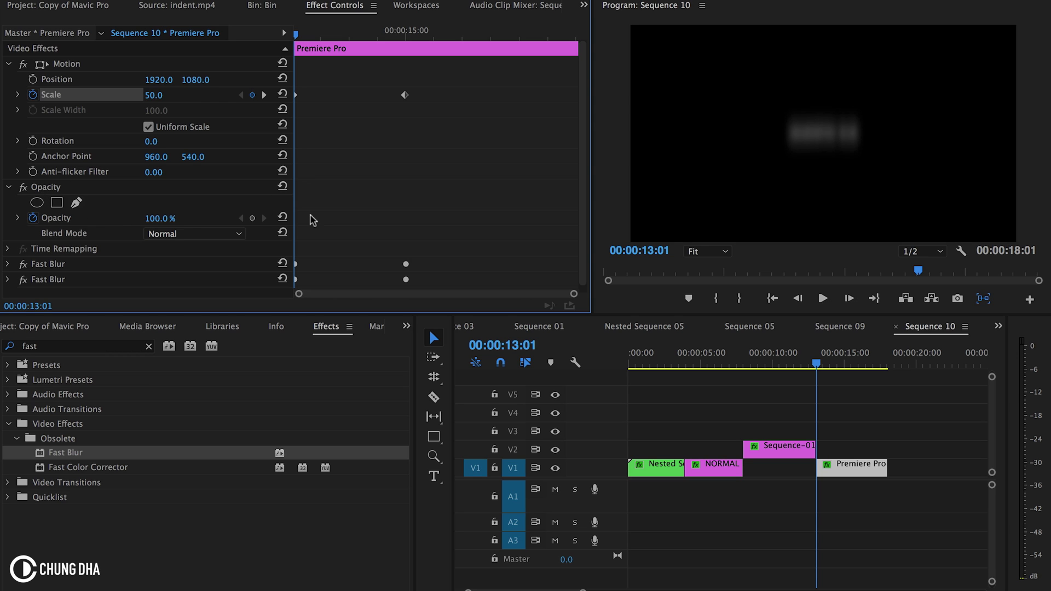
Add a full-opacity keyframe near 00:00:13:19 and set Opacity to 0% at the start
click(253, 218)
drag(298, 221, 356, 219)
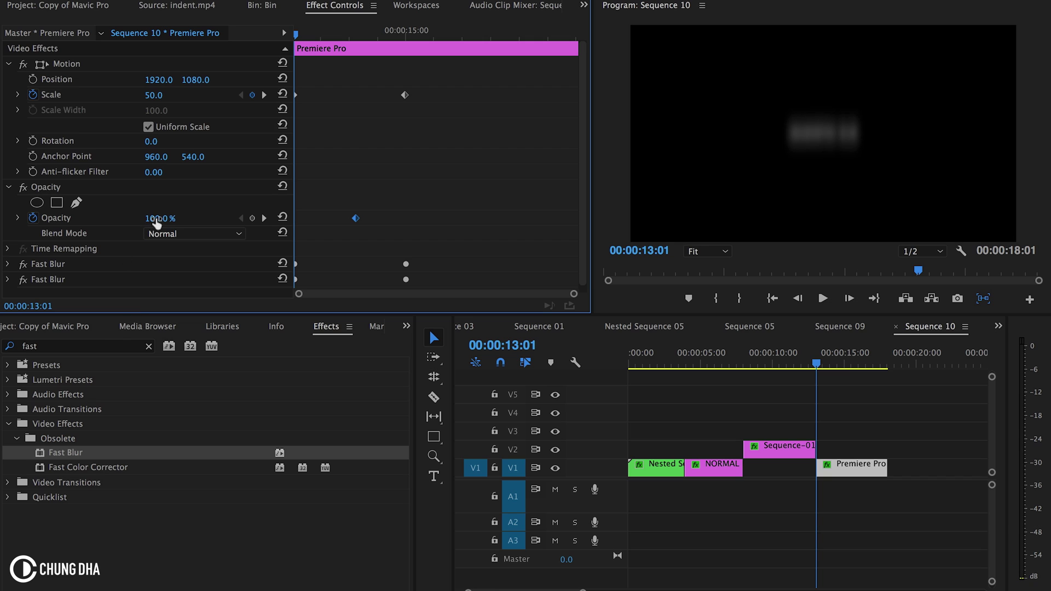
drag(157, 219, 116, 218)
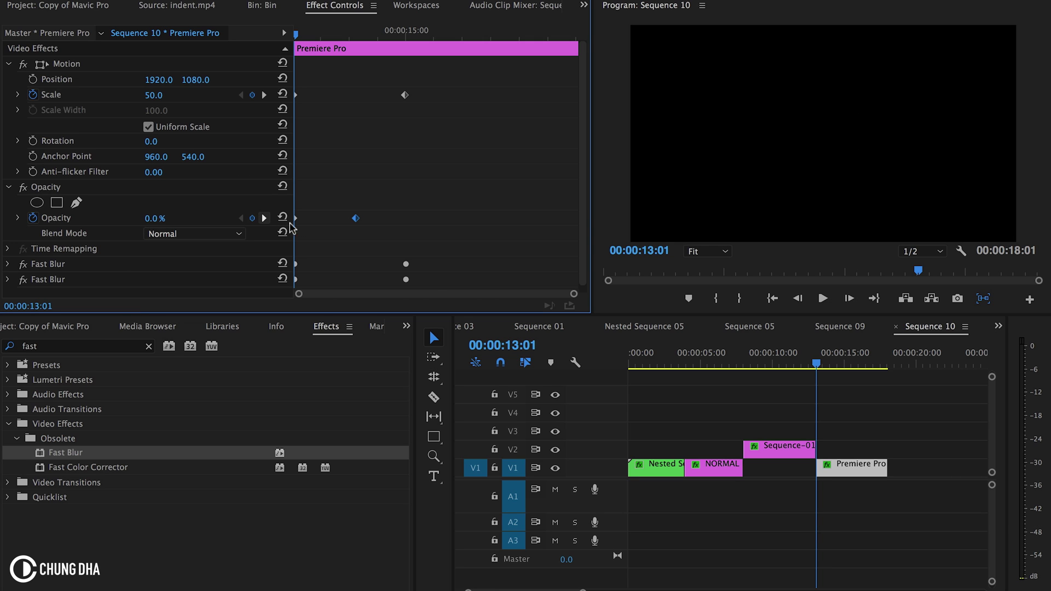
Preview the title, then apply Ease In to the final Scale keyframe at 15:00
key(space)
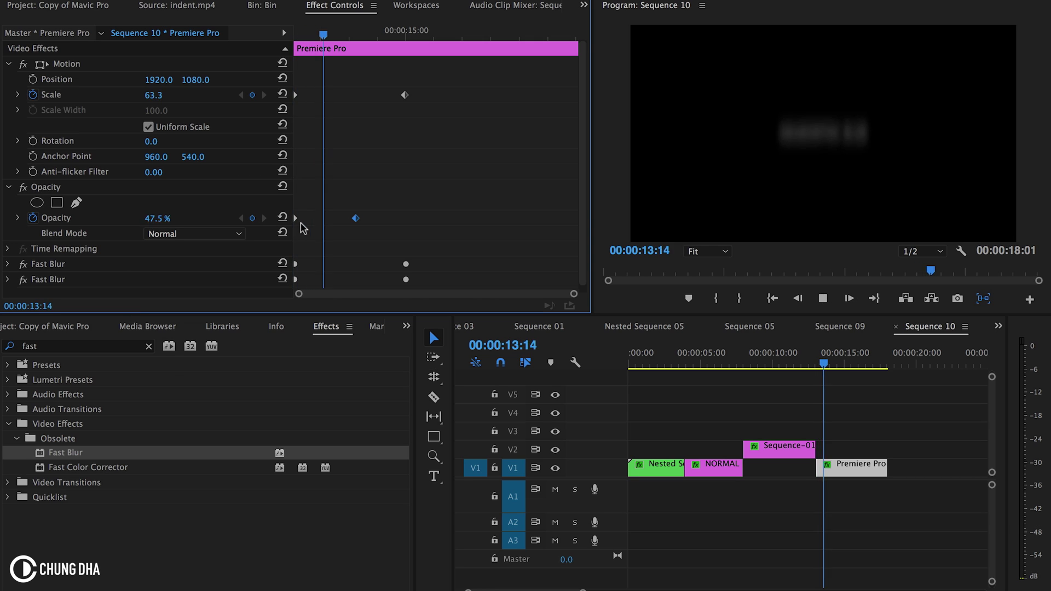
key(space)
right_click(405, 96)
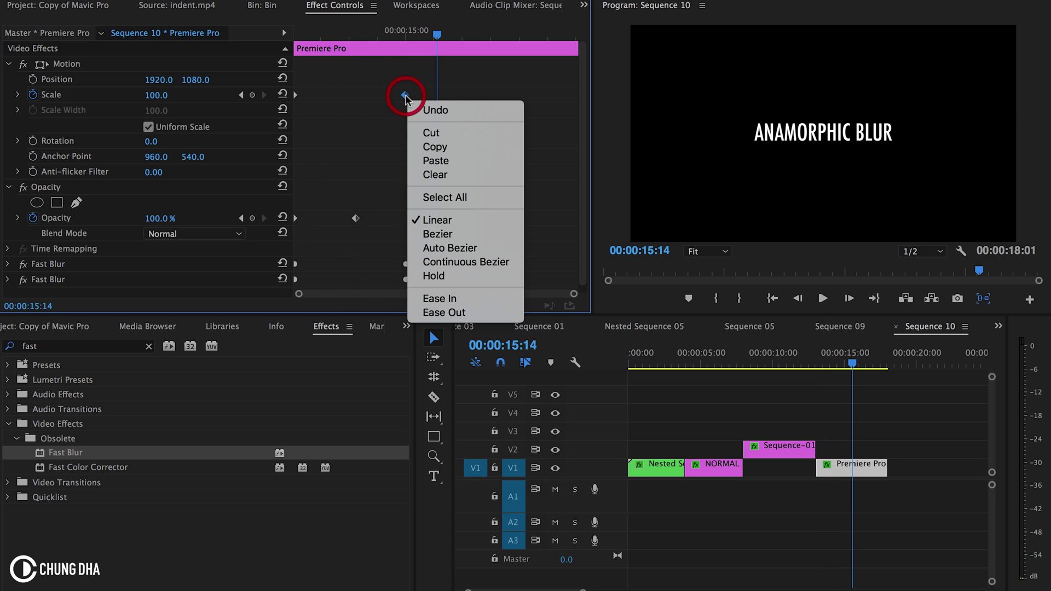
click(501, 298)
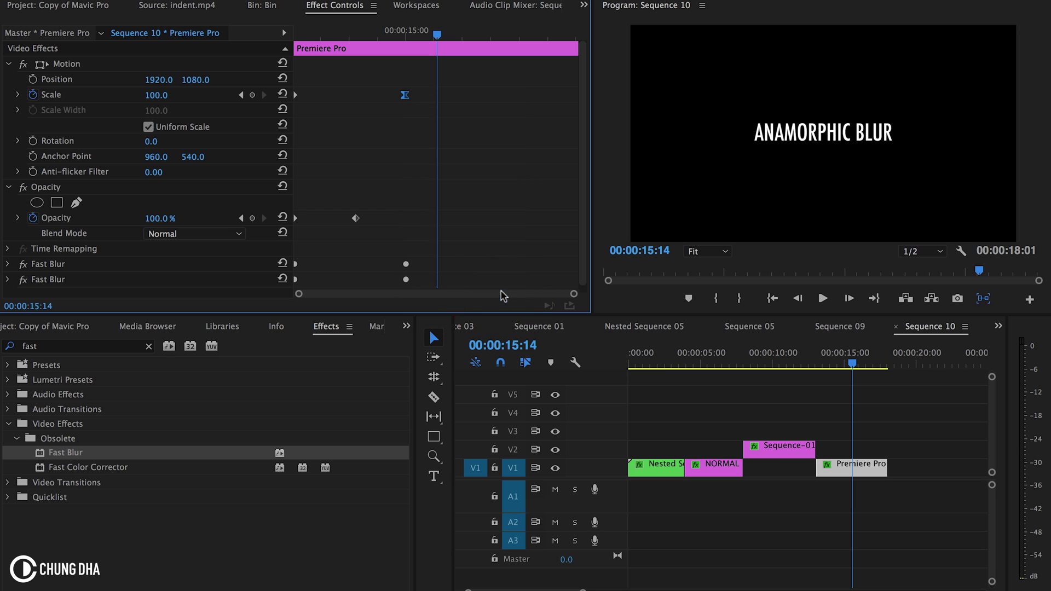
Replay the title from 02:02 twice to check the eased scale-in
click(327, 35)
key(space)
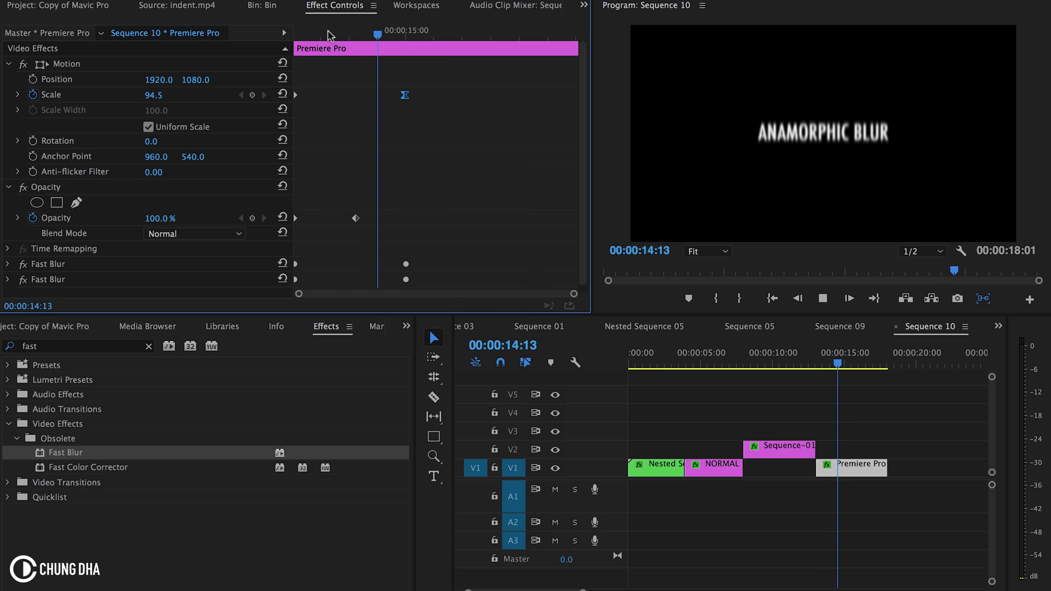
key(space)
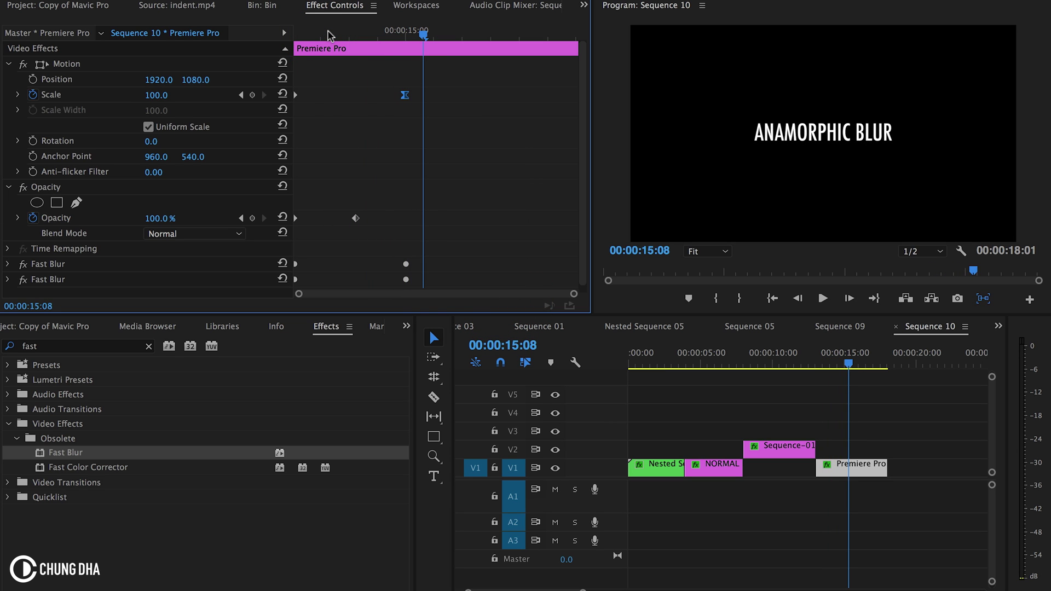
click(327, 35)
key(space)
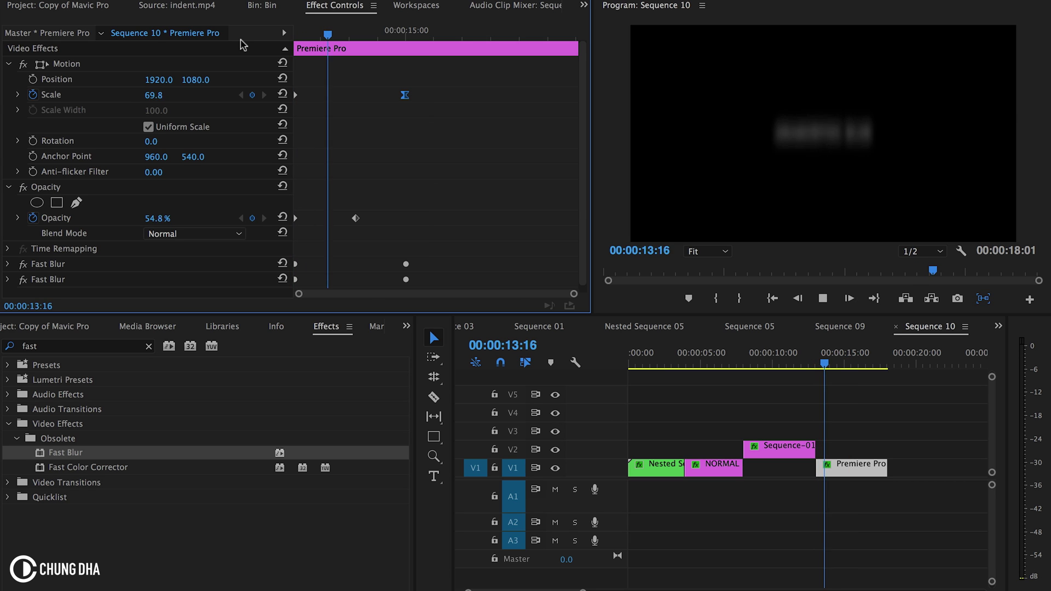
key(space)
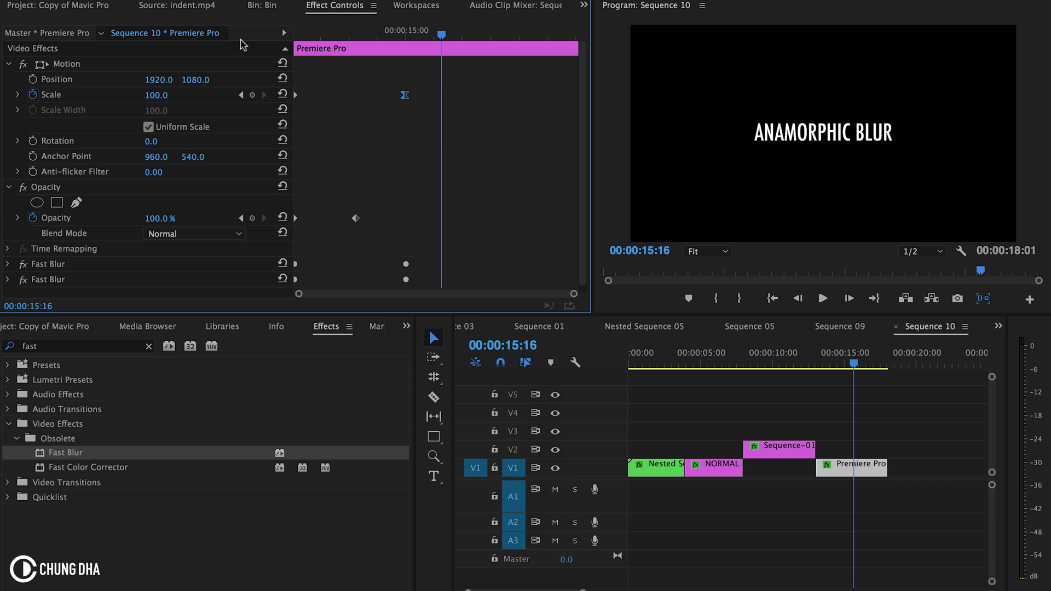
scroll(419, 167, down, 1)
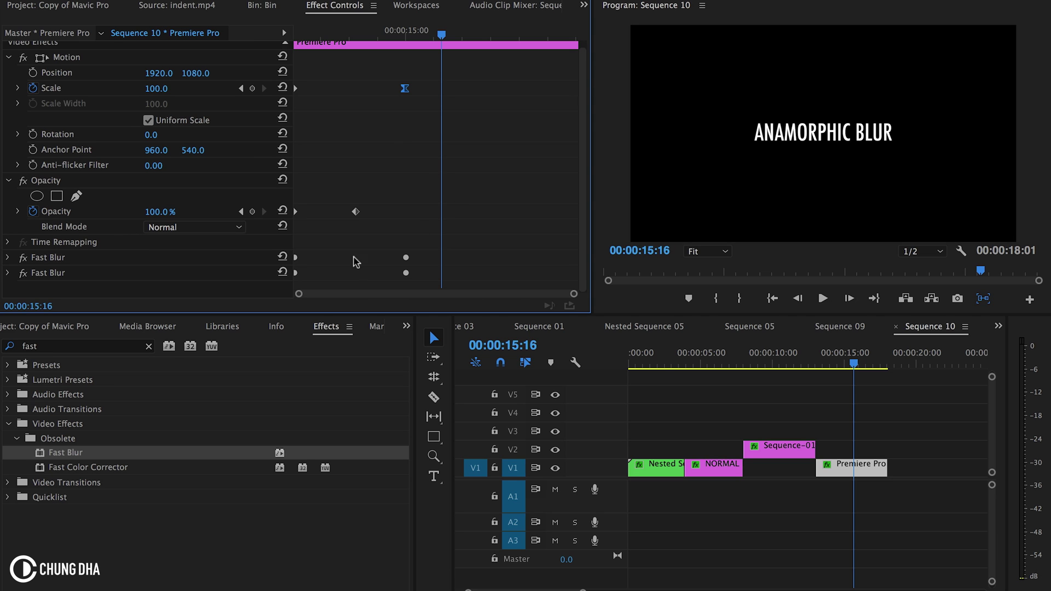
click(658, 361)
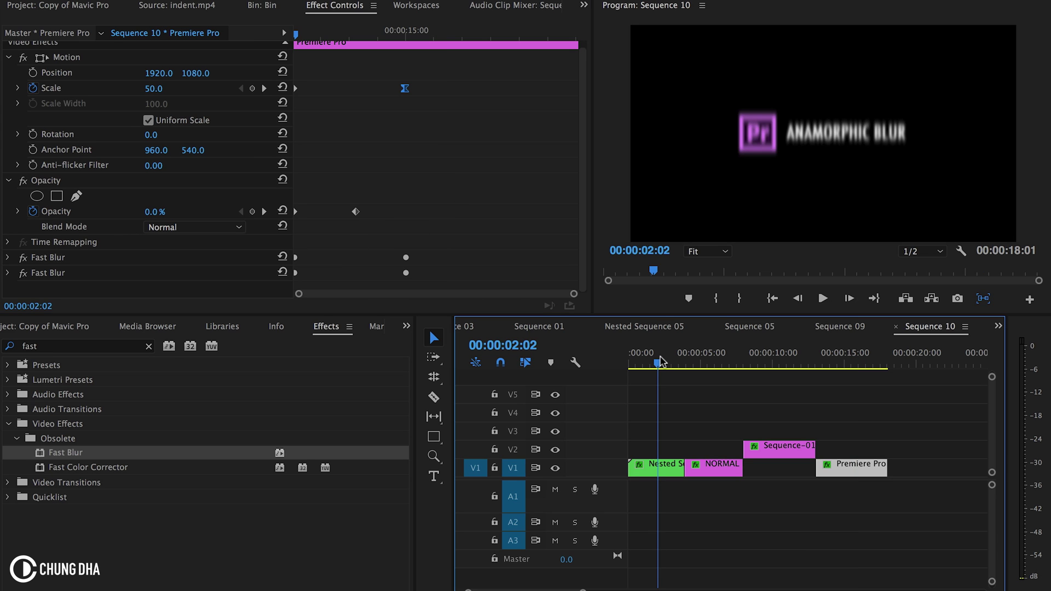